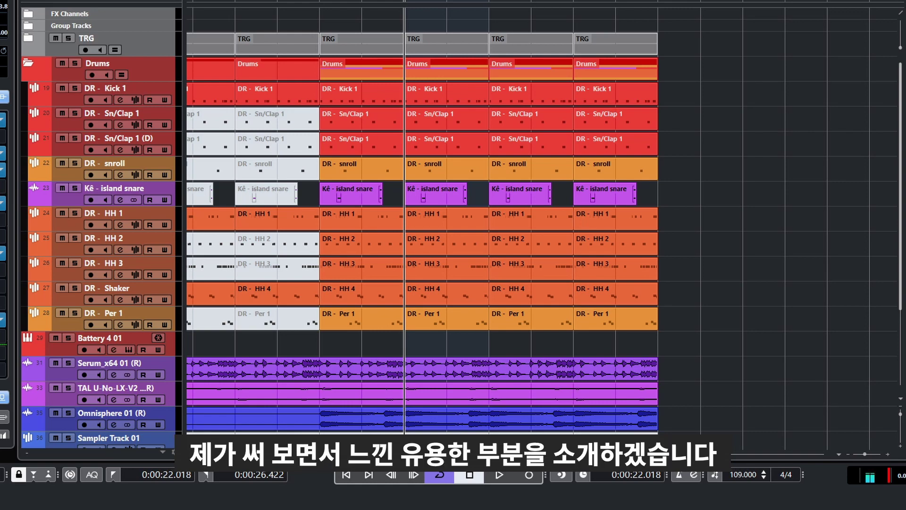
Step: Add one new sampler track below the Repro-5 01 (R) track
scroll(149, 430, down, 5)
right_click(148, 430)
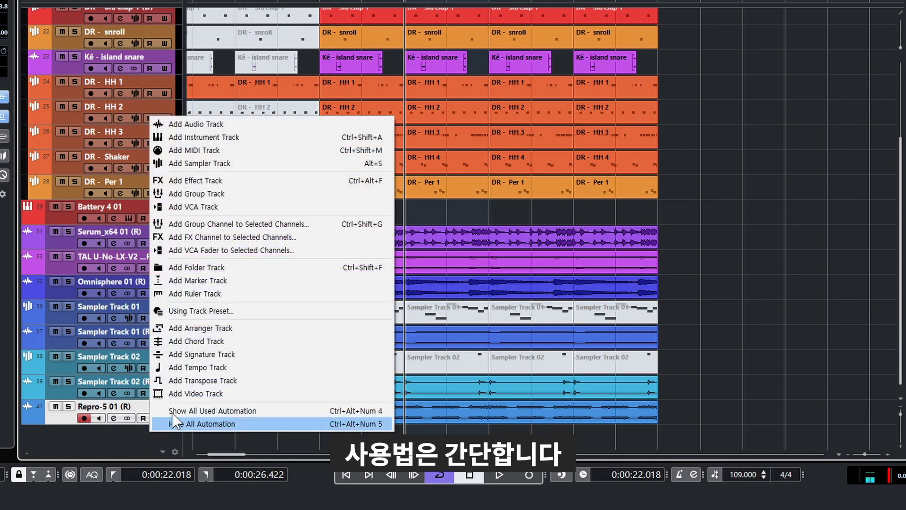
click(277, 164)
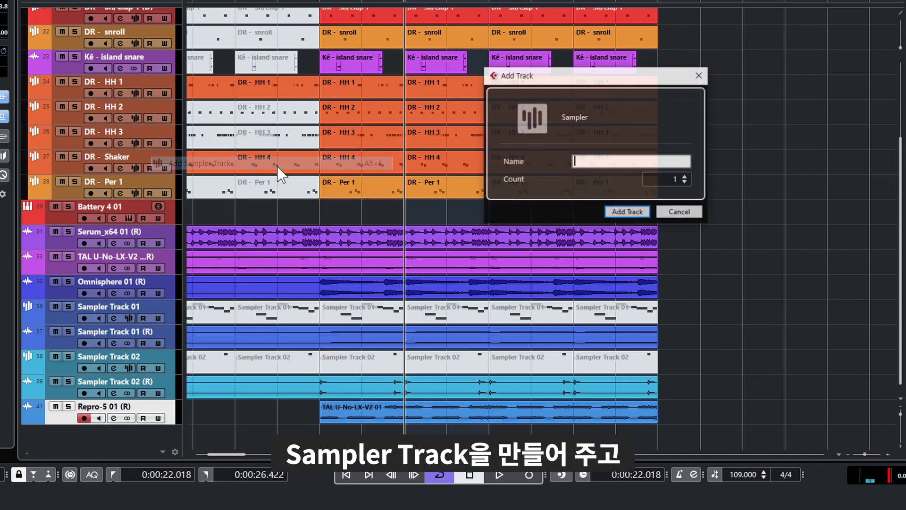
click(637, 211)
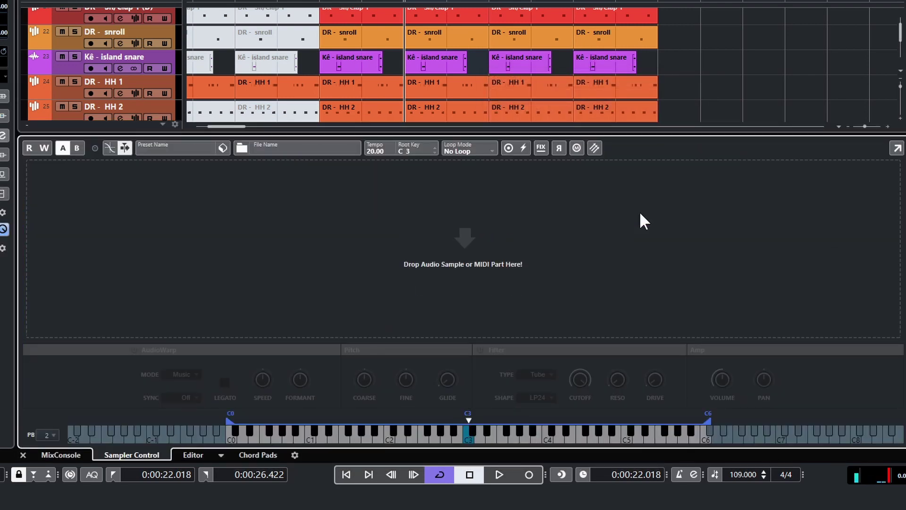
Step: Load LAVIER_mbira_one_shot_pluck_G2.wav from the sample library into the new sampler track and set its root key to G2
key(alt+Tab)
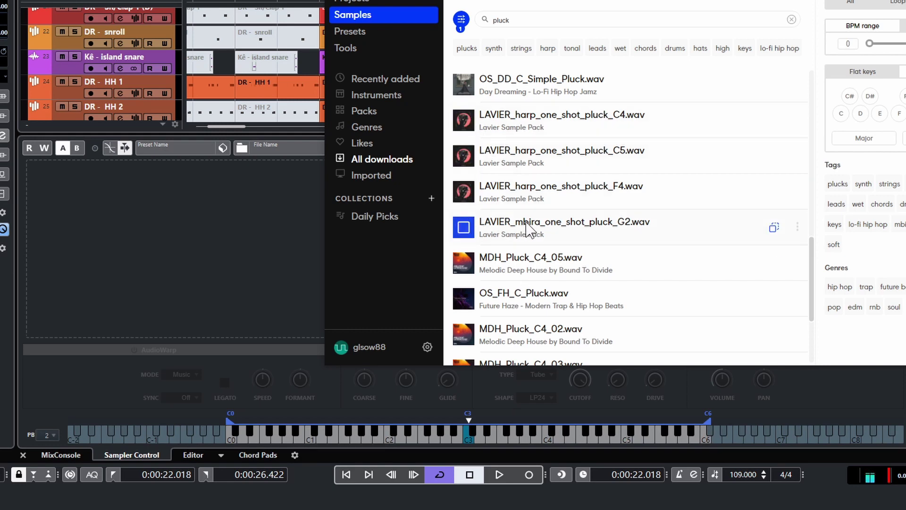
drag(529, 230, 254, 258)
click(254, 257)
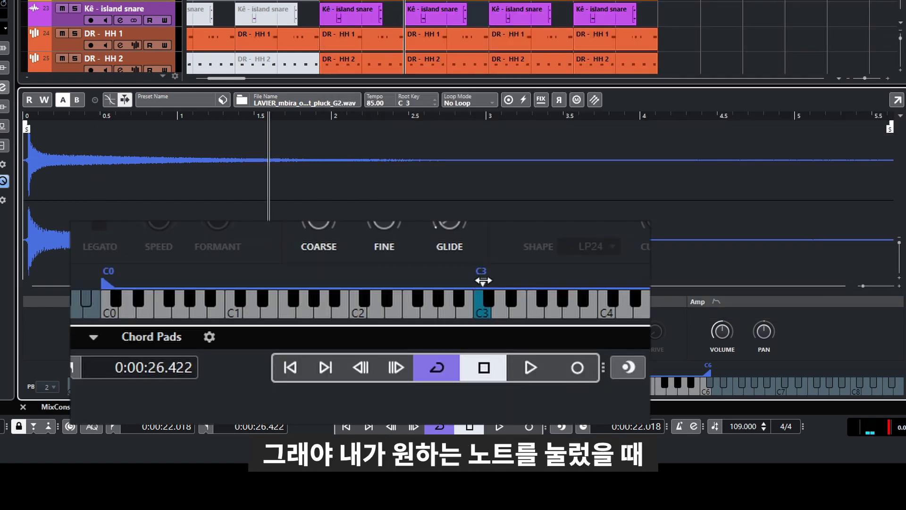
drag(481, 279, 428, 284)
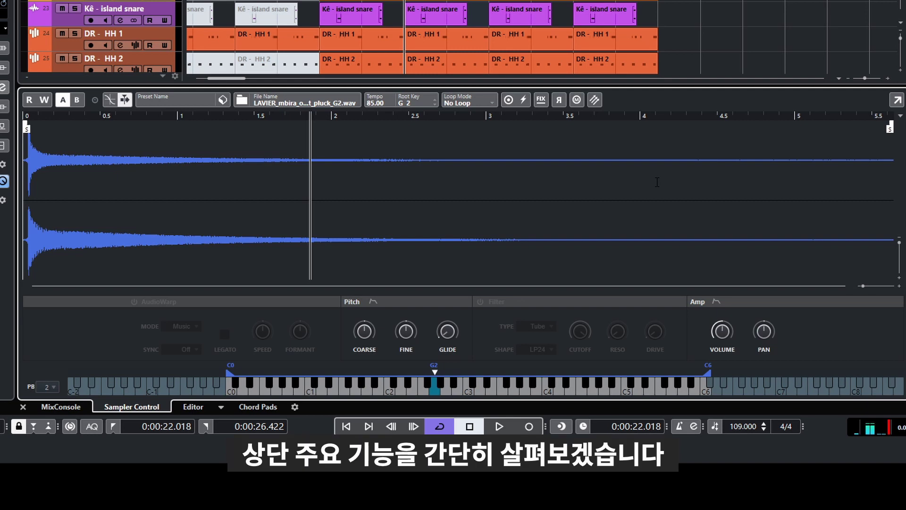
Step: Give sampler setting B One Shot, Fixed Pitch and Reverse Sample, compare it with setting A, and return to A
click(77, 100)
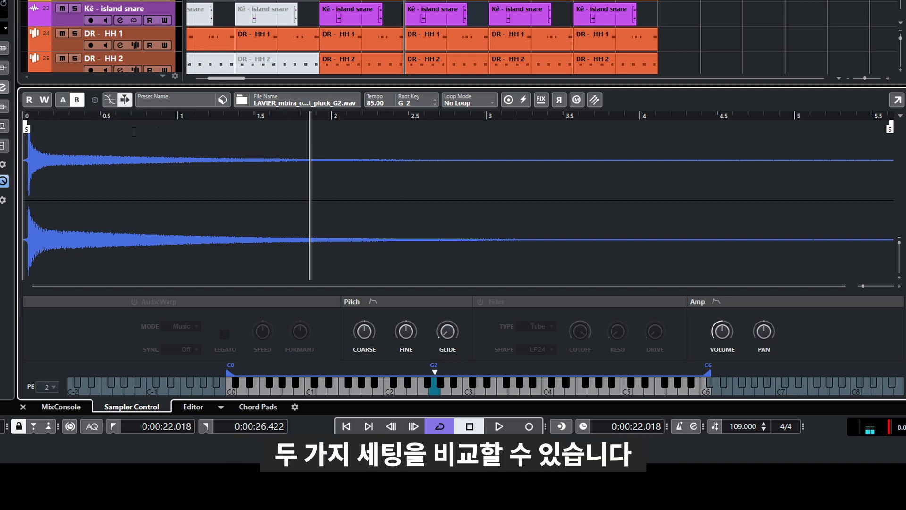
click(523, 99)
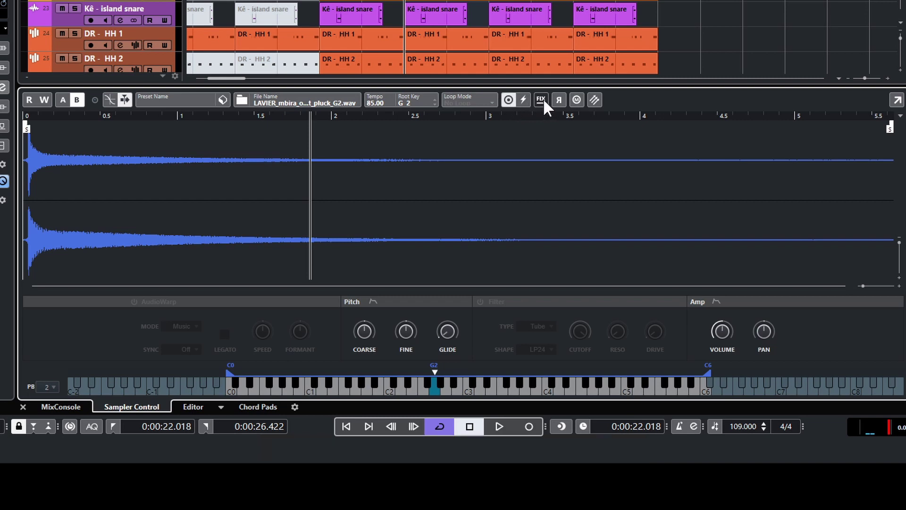
click(558, 99)
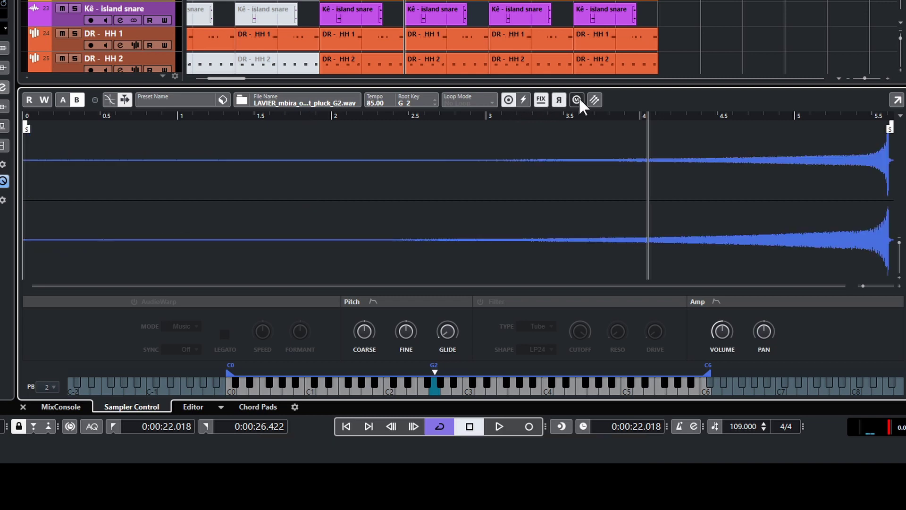
click(63, 99)
click(76, 98)
click(63, 99)
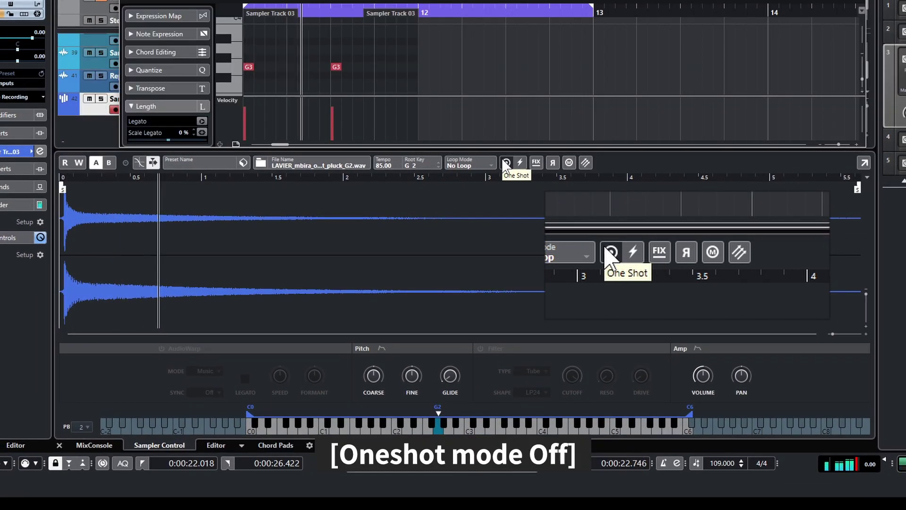
Step: Turn on One Shot mode, audition the ascending C3 to F3 notes, and turn on Fixed Pitch
click(506, 163)
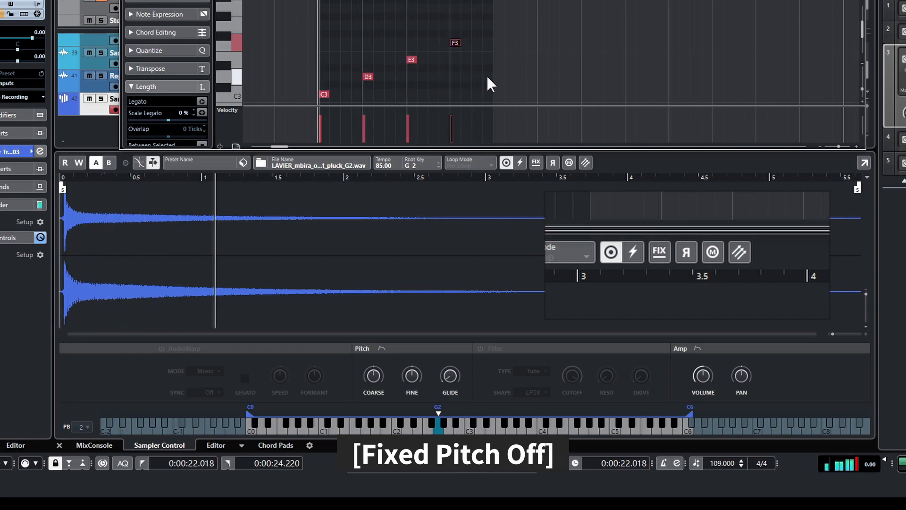
key(space)
click(535, 162)
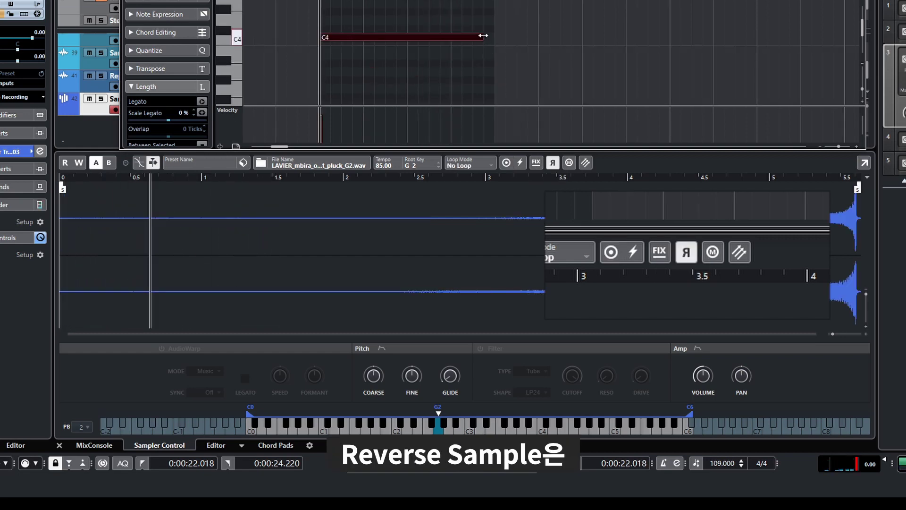
Step: Lengthen the C4 note to the end of the part and play it with the reversed sample
drag(483, 36, 495, 37)
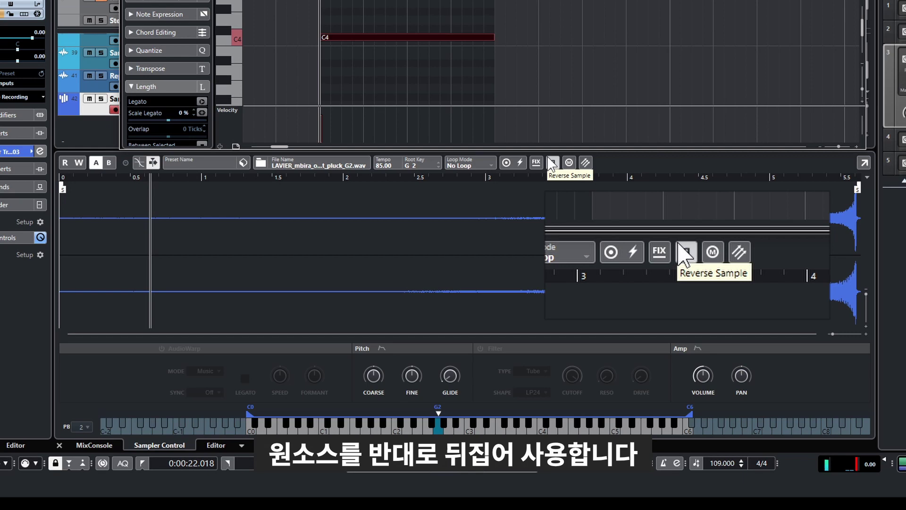
key(space)
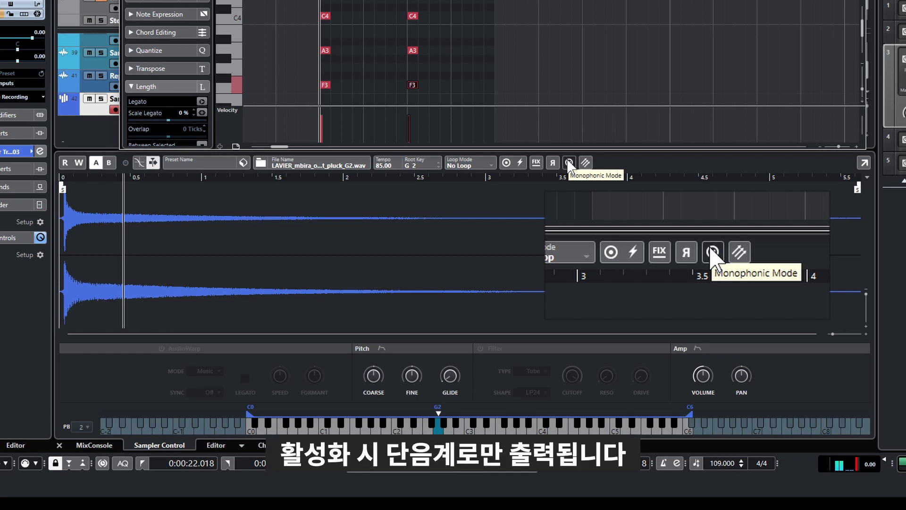
Step: Play the F3, A3 and C4 chords polyphonically and turn on Monophonic Mode for comparison
key(space)
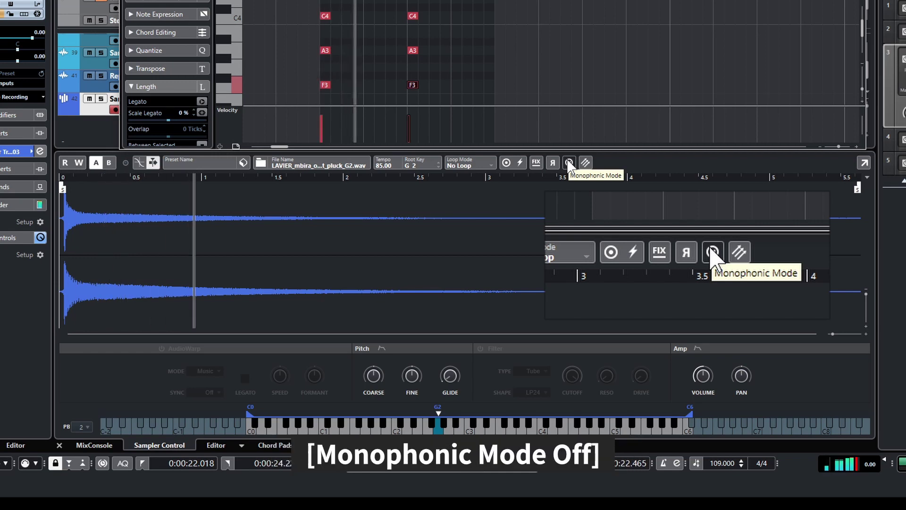
click(568, 162)
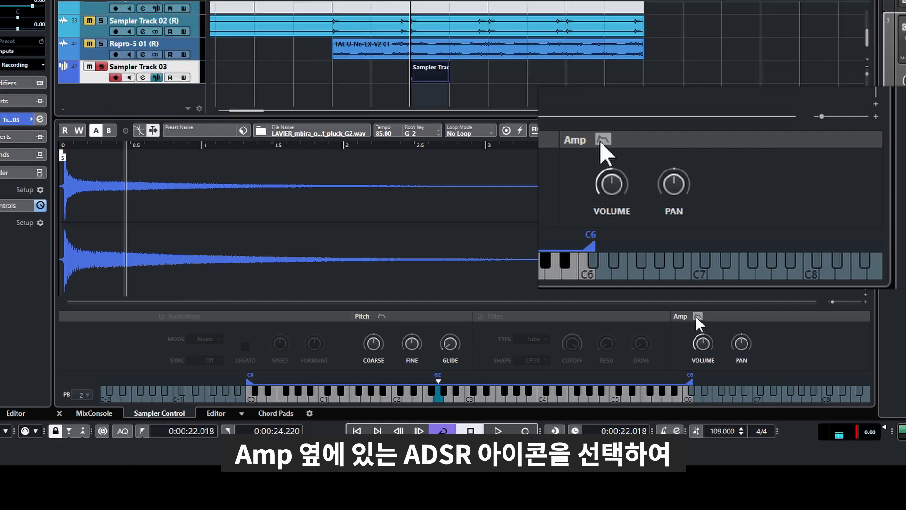
Step: Open the amp envelope, set its release to 0 s, and audition the C3 note in the Sampler Track 03 part
click(697, 316)
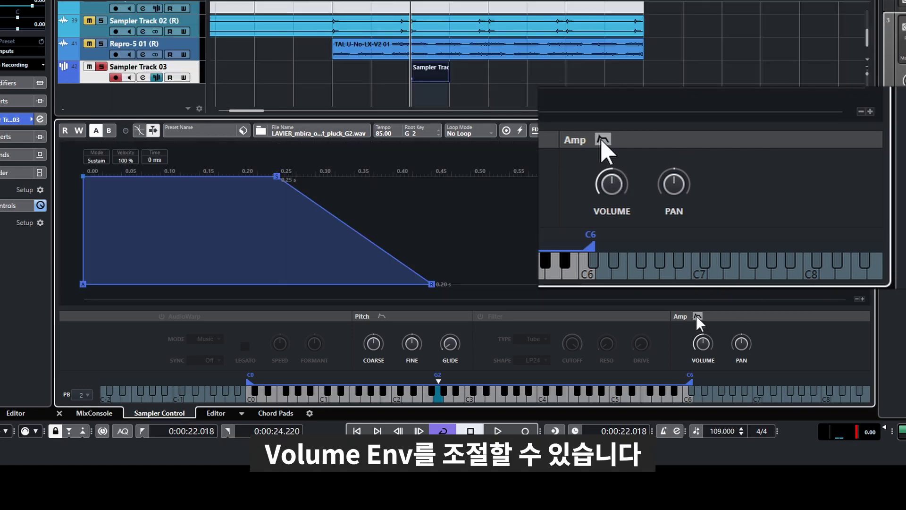
drag(431, 284, 274, 317)
double_click(431, 81)
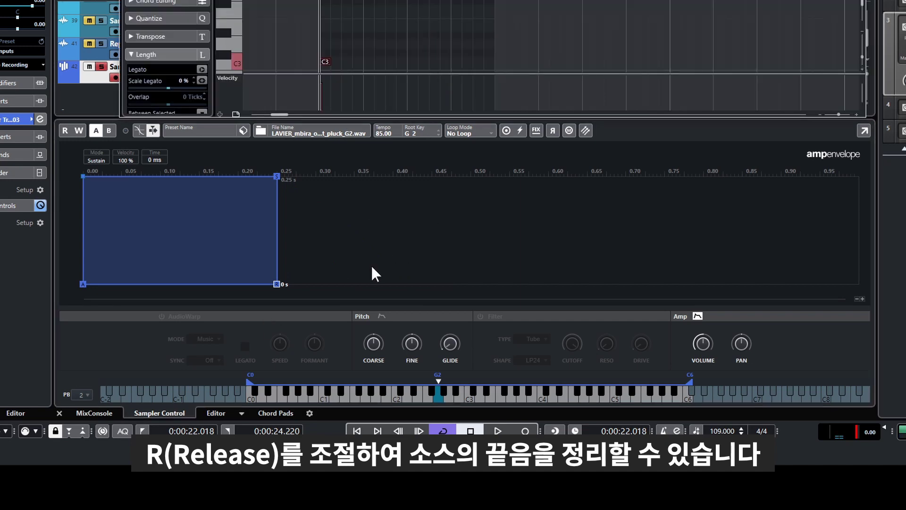
key(space)
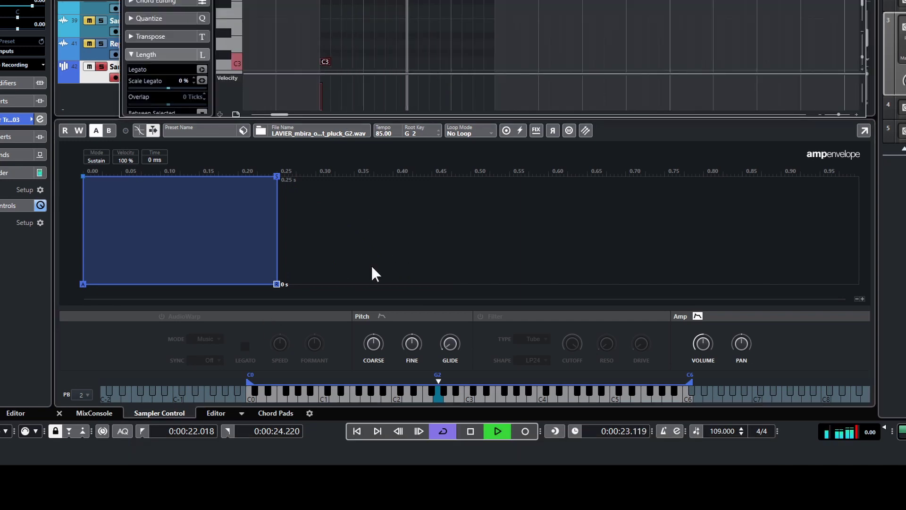
key(space)
Step: Lengthen the amp envelope's release to about 0.72 s and audition the C3 note
drag(277, 284, 842, 284)
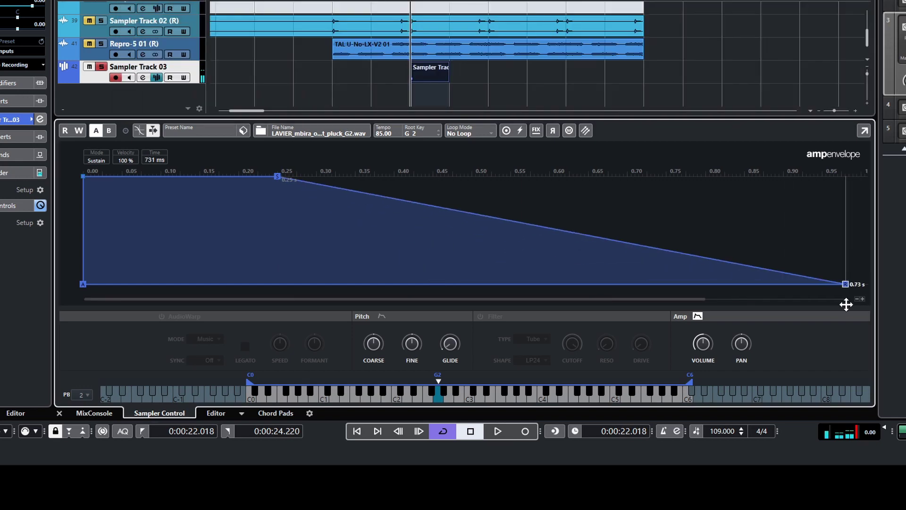
double_click(438, 78)
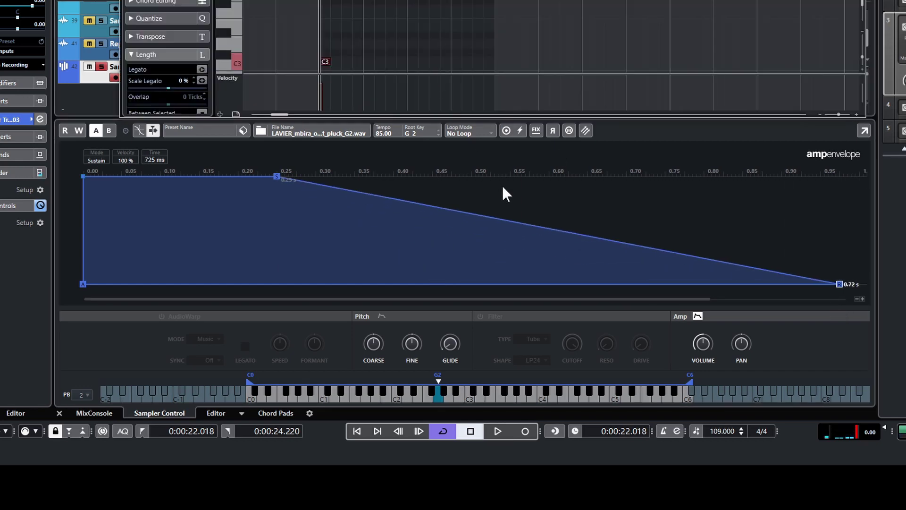
key(space)
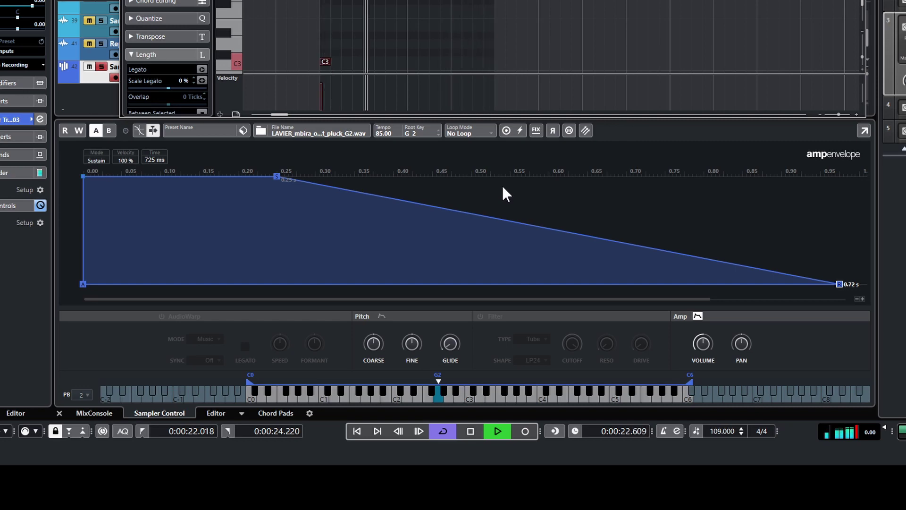
key(space)
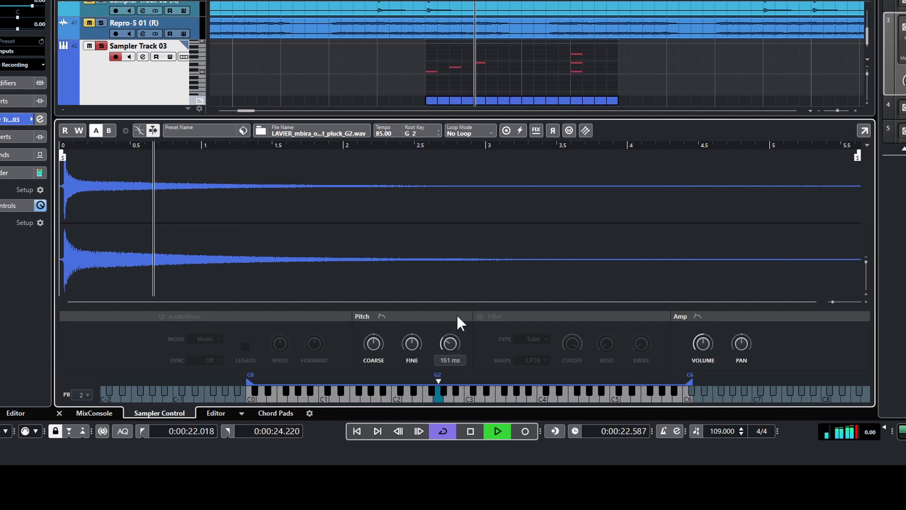
Step: Adjust the pitch Glide time while the part plays, and stop playback
mouse_move(445, 340)
drag(445, 338, 453, 349)
key(space)
Step: Open the pitch envelope, set its amount to 6 %, and move the sustain point down to about 70 ms
click(382, 316)
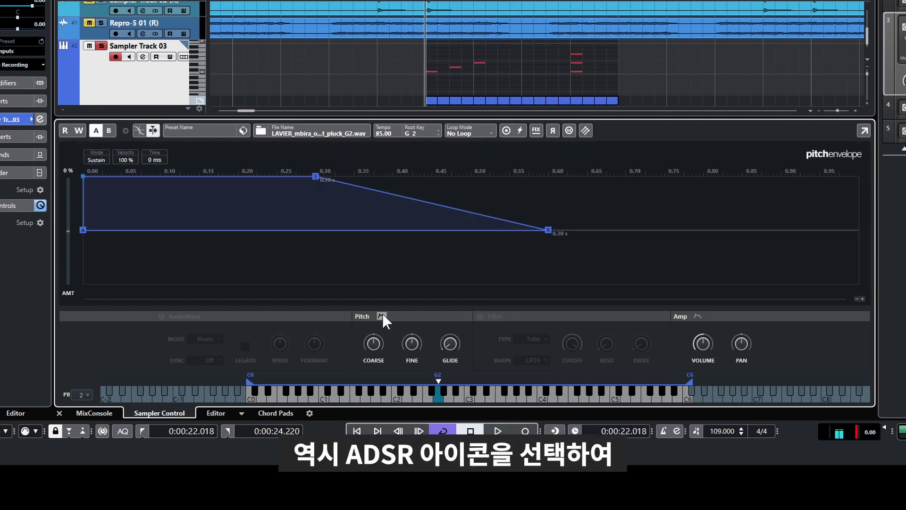
drag(70, 232, 73, 216)
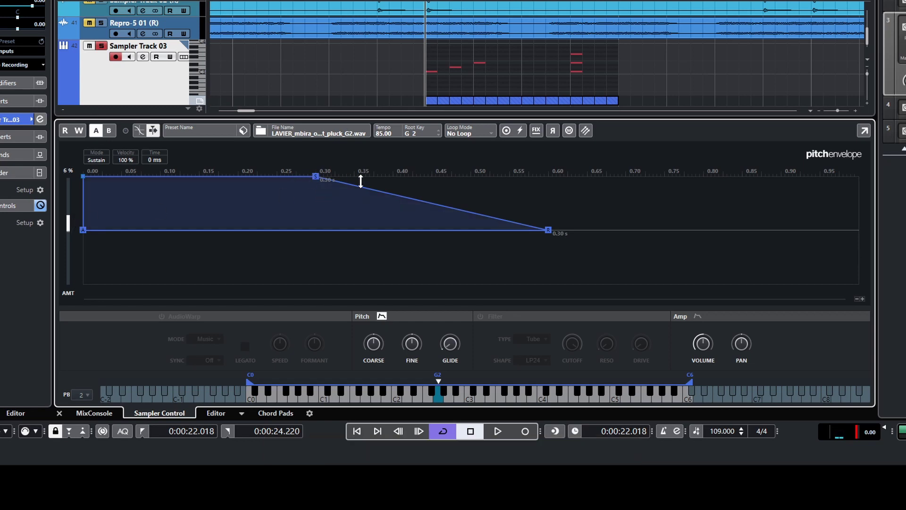
drag(315, 176, 140, 208)
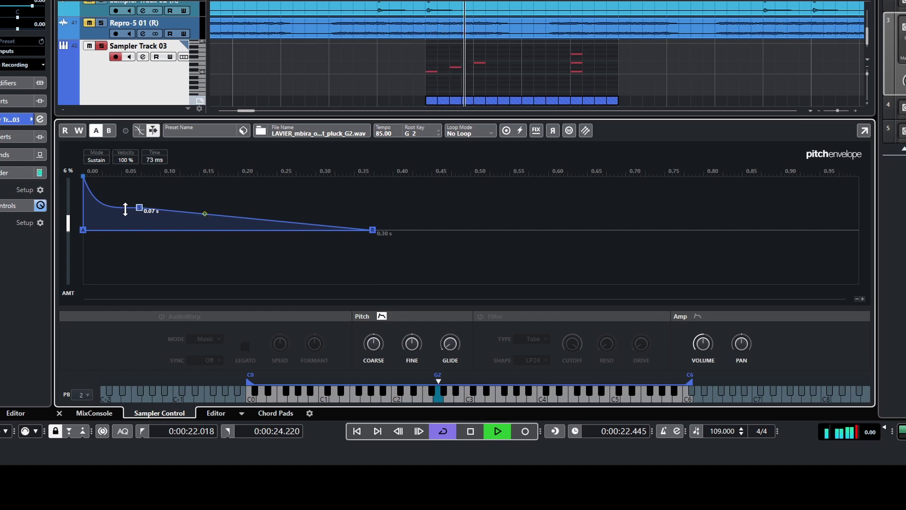
mouse_move(139, 209)
mouse_down()
mouse_move(91, 220)
mouse_move(132, 218)
mouse_up()
Step: Raise the pitch envelope amount to 58 % and move the sustain point to the zero line at about 37 ms
drag(68, 217, 65, 177)
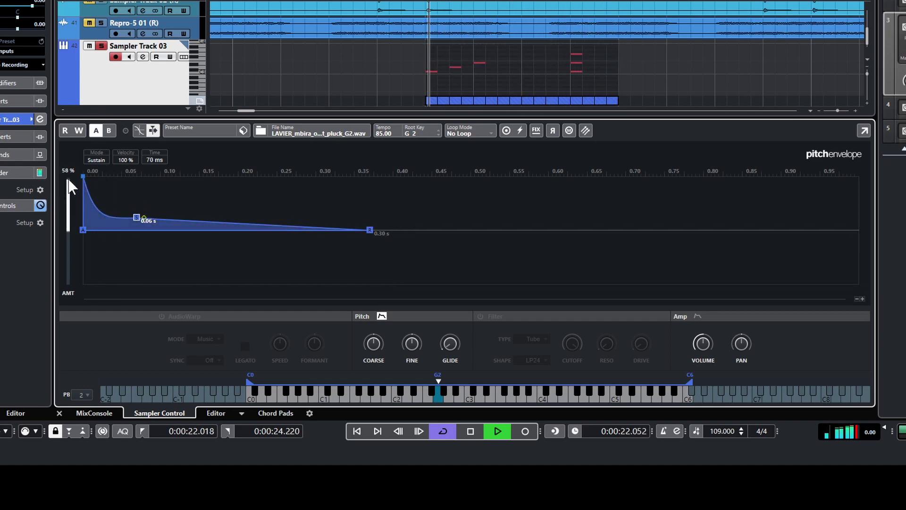
drag(136, 217, 97, 218)
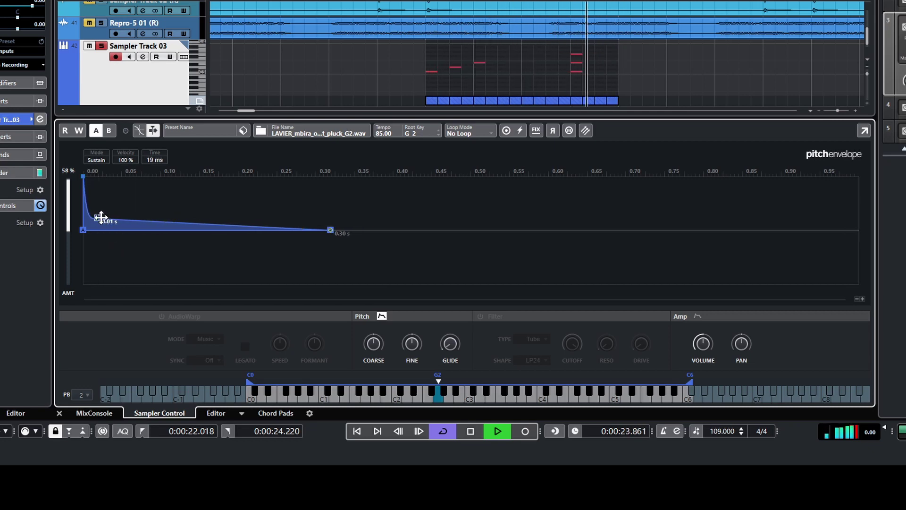
drag(99, 218, 112, 230)
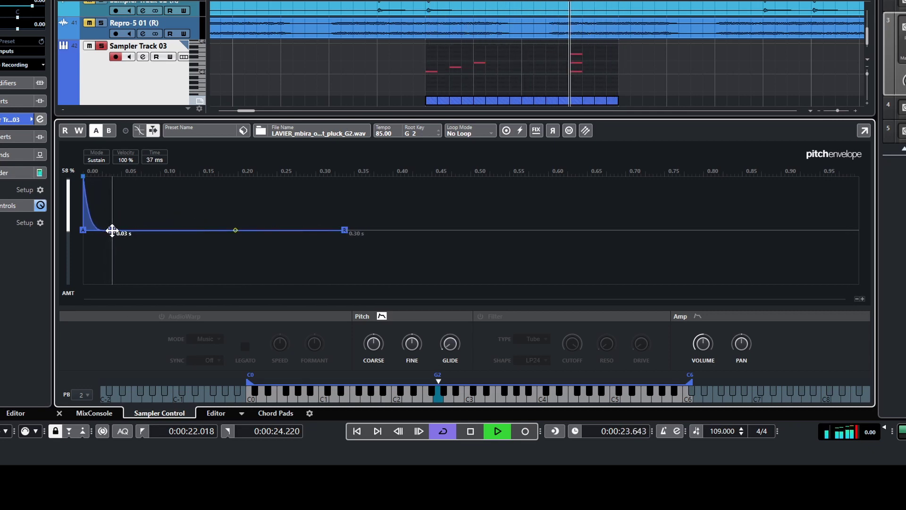
key(space)
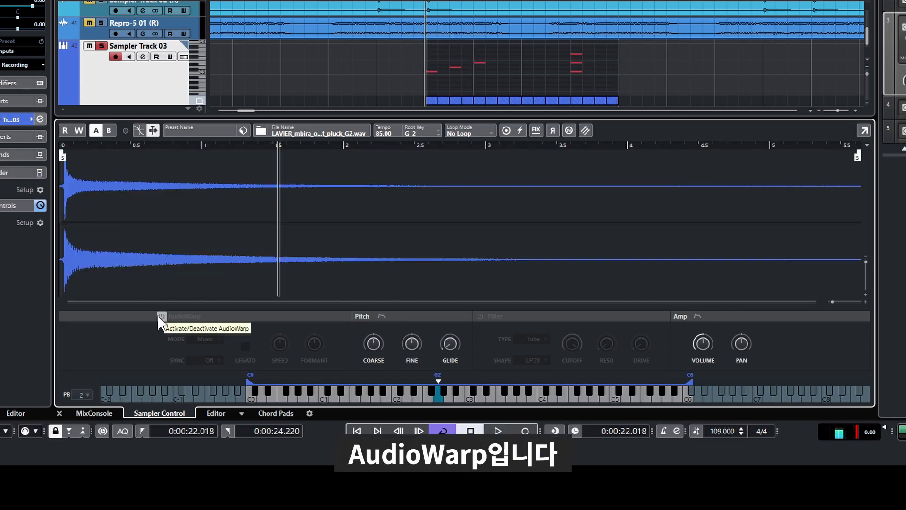
Step: Activate AudioWarp for the mbira sample and switch it off and on to compare the note lengths
click(159, 316)
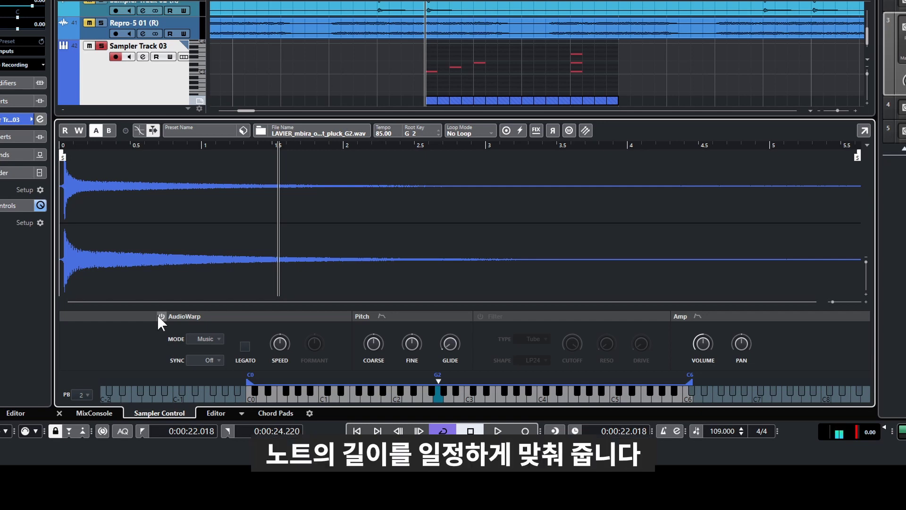
click(160, 315)
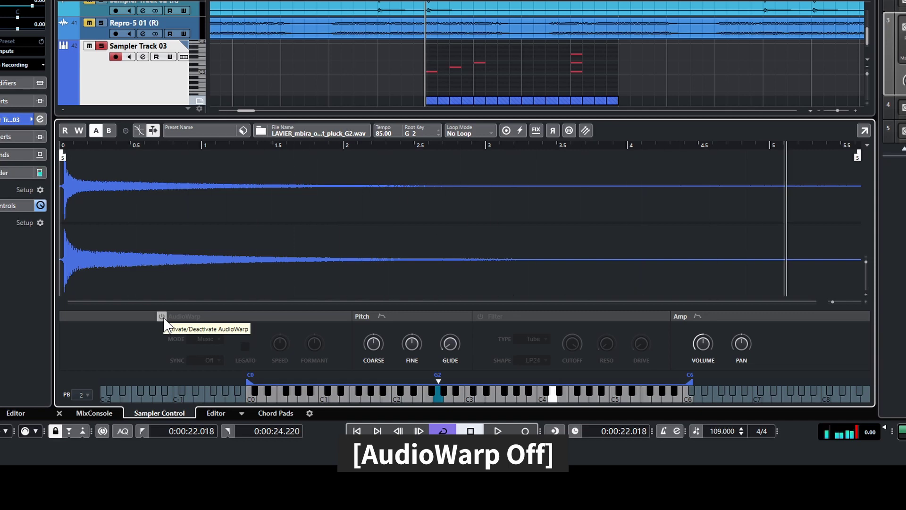
click(162, 316)
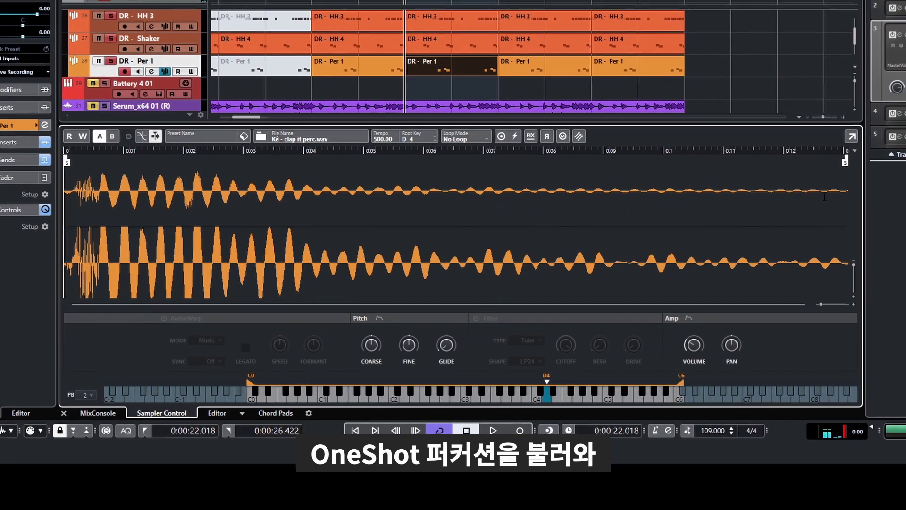
Step: Trim the end of the Kê - clap it perc.wav sample to about 0.07 s with a curved fade-out, and play the DR - Per 1 part
drag(838, 166, 355, 166)
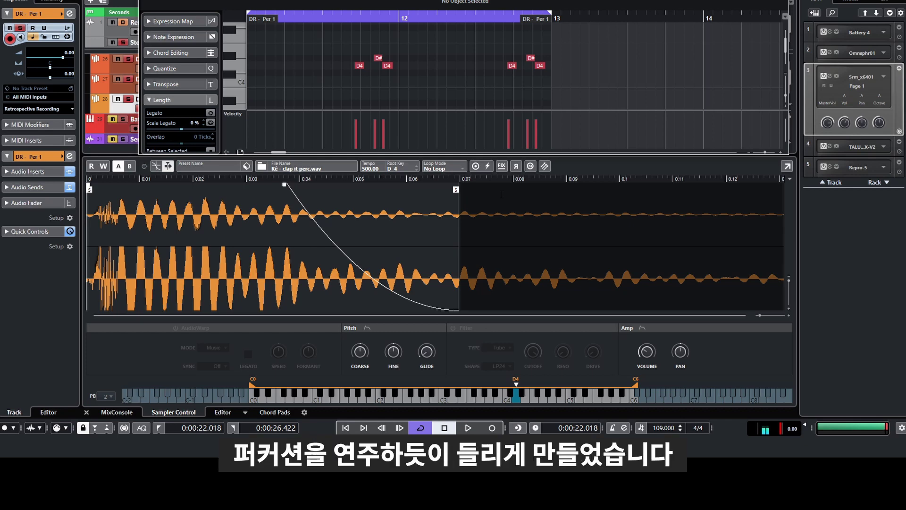
key(space)
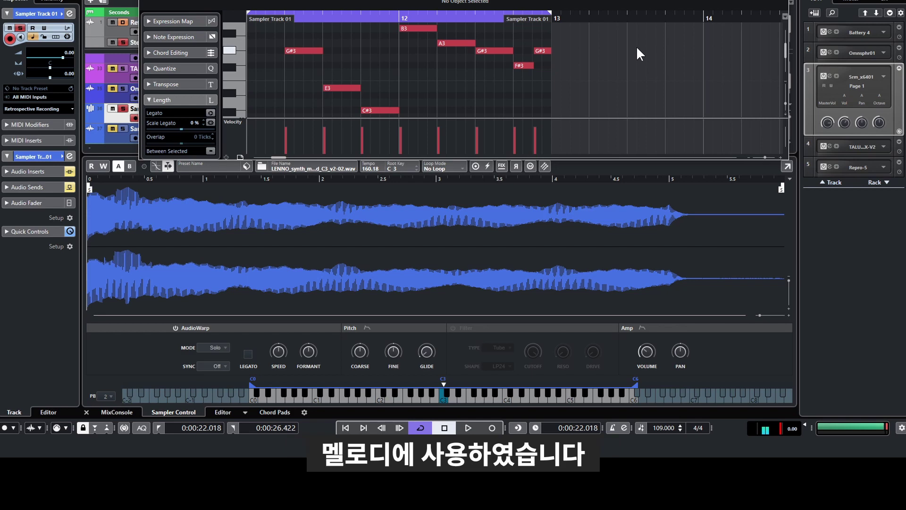
Step: Play the Sampler Track 01 melody part in the cycle range and stop it to hear the sampled synth
key(space)
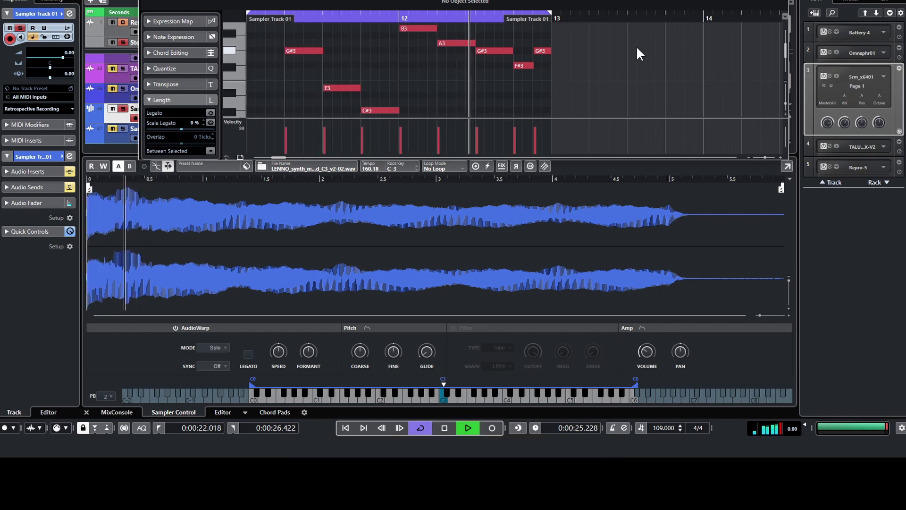
key(space)
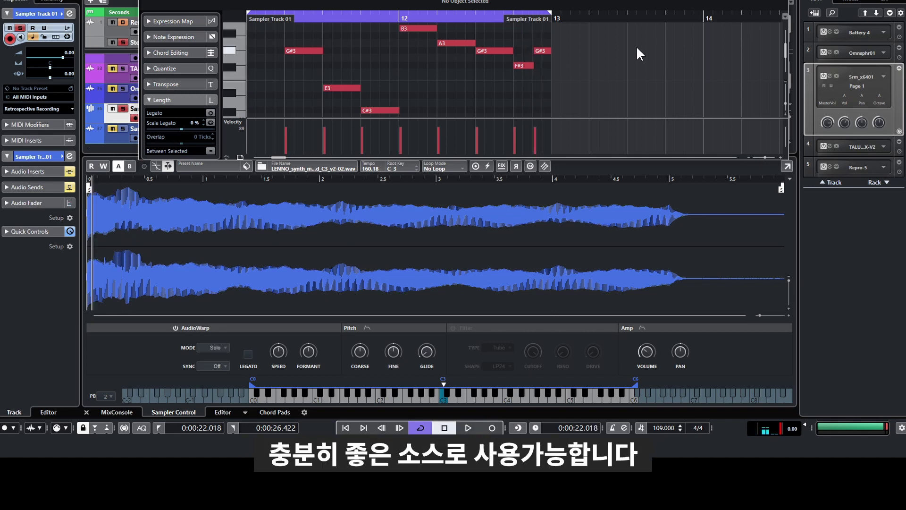
key(space)
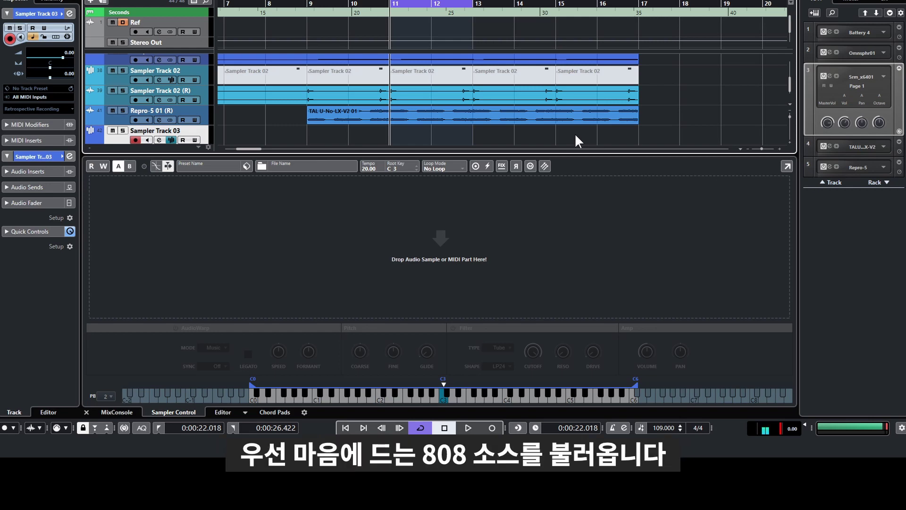
Step: Load TJ - Heart Attack 808-04.wav into Sampler Track 03 and set its loop mode to Continuous
drag(905, 194, 671, 194)
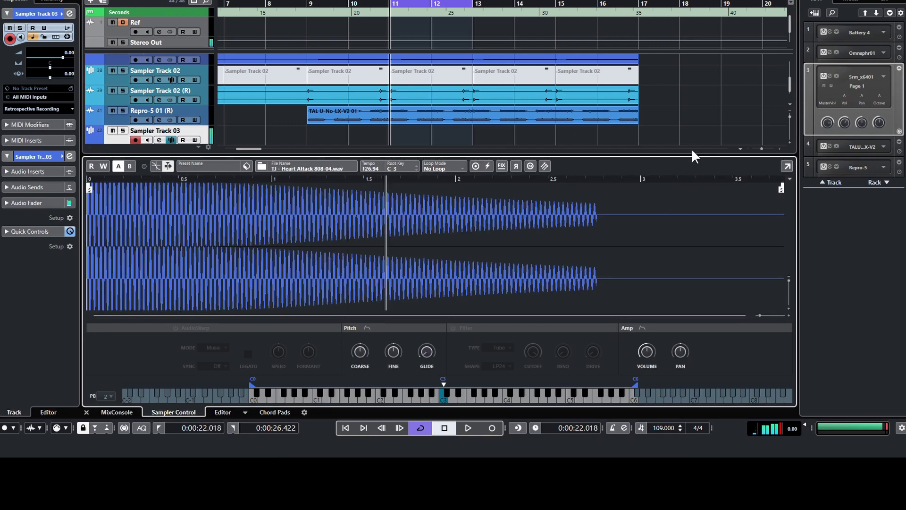
click(458, 168)
click(453, 189)
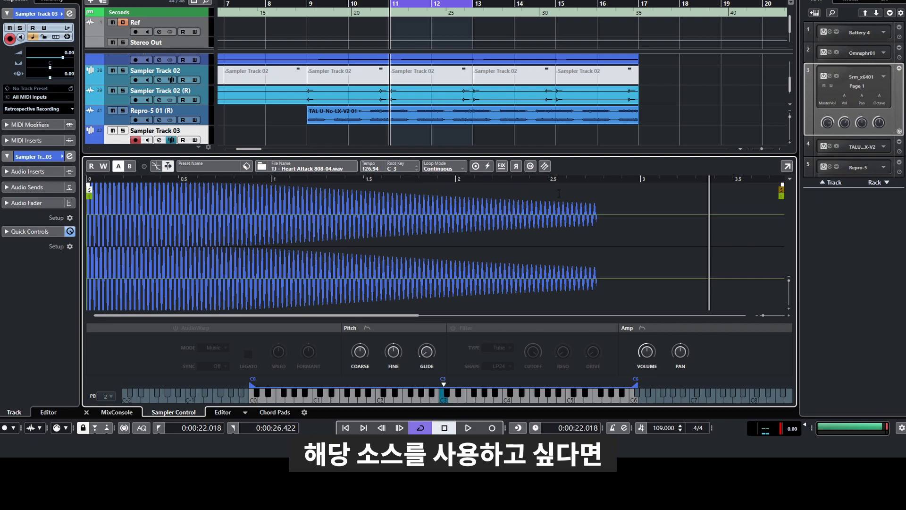
Step: Set the 808 sample's sustain loop from about 0.7 s to about 1 s and lengthen the loop crossfade to about 0.2 s
drag(781, 197, 239, 198)
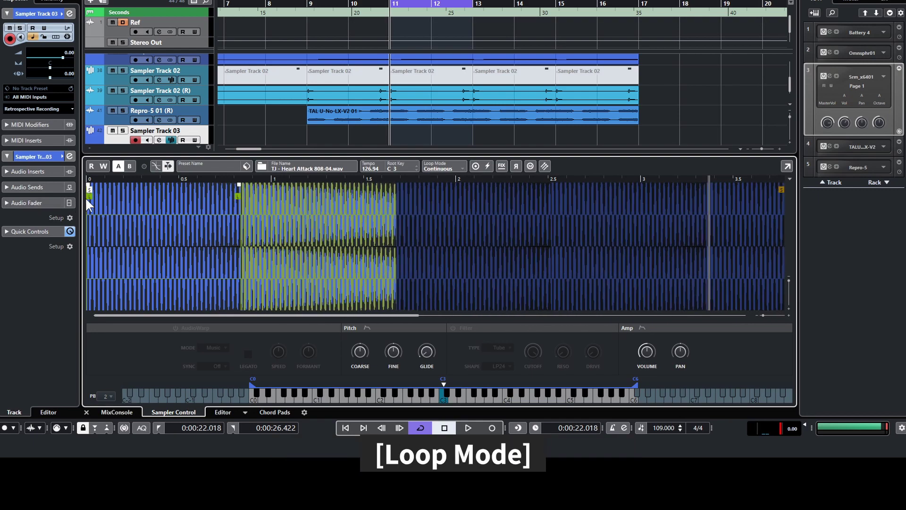
drag(89, 196, 166, 201)
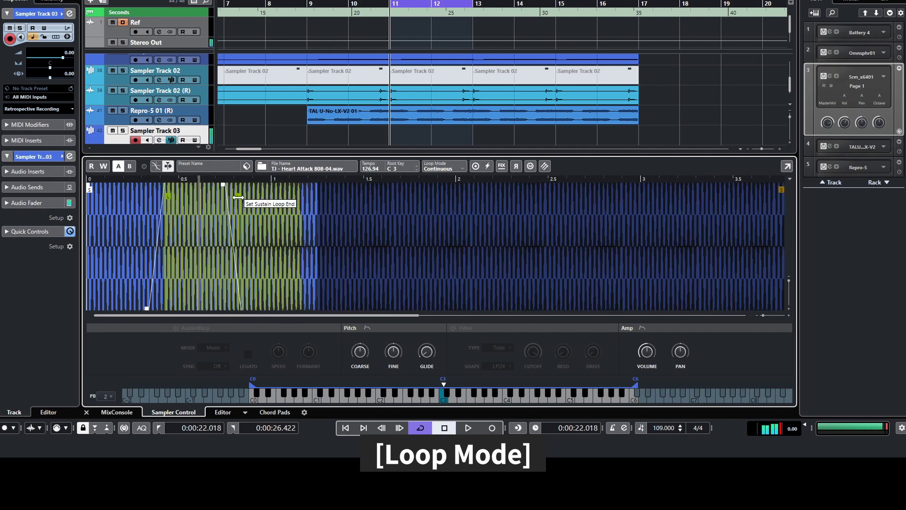
drag(239, 196, 268, 197)
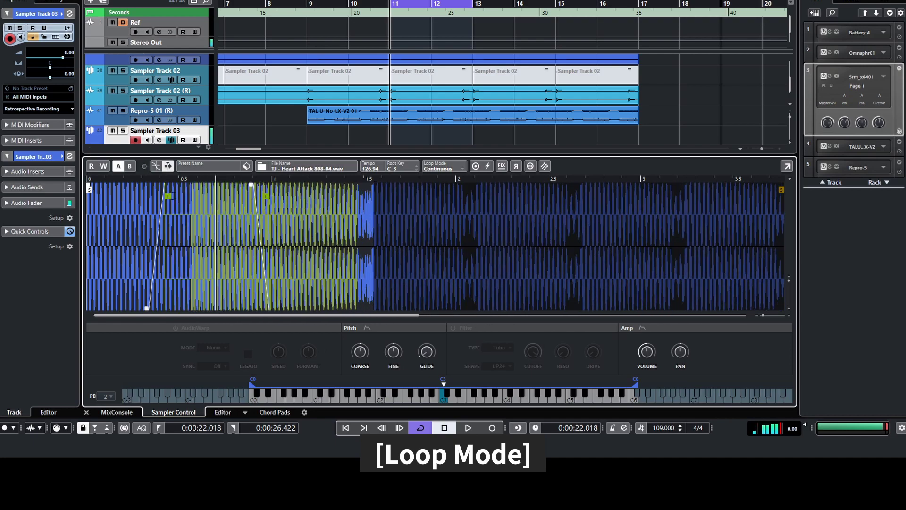
drag(168, 196, 223, 197)
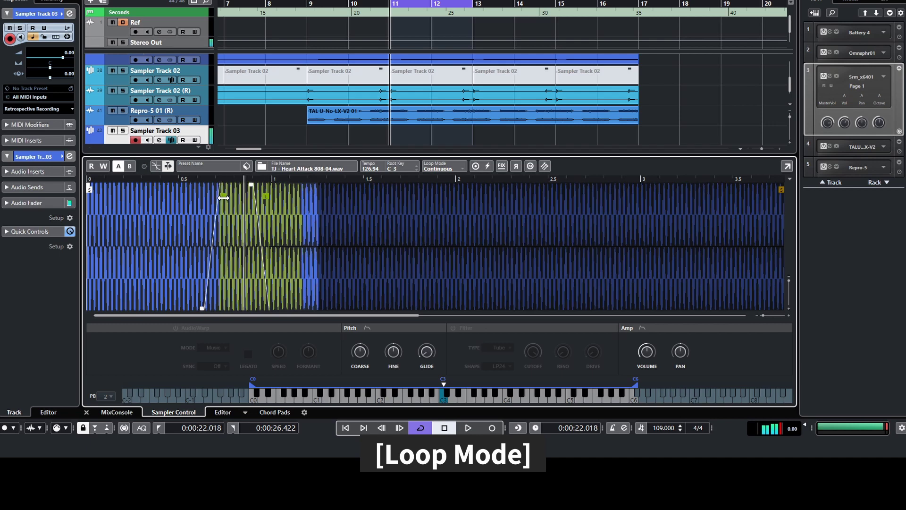
drag(251, 184, 234, 185)
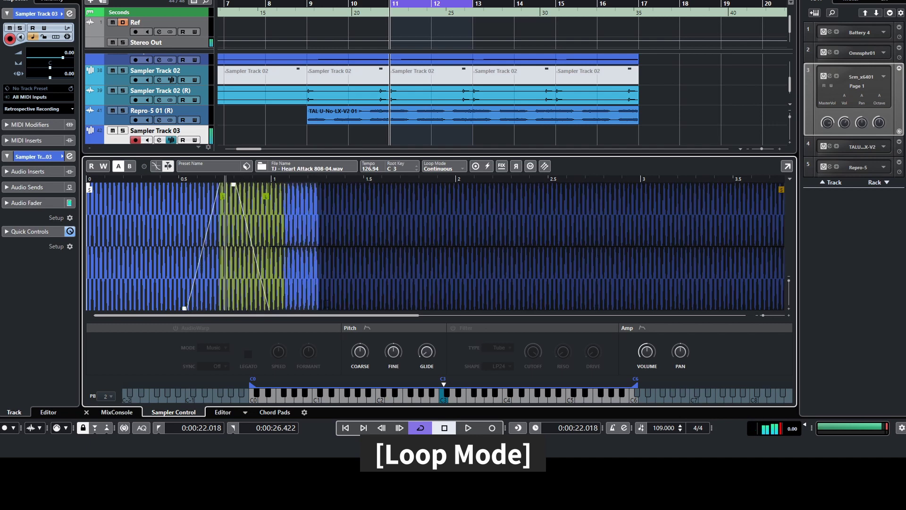